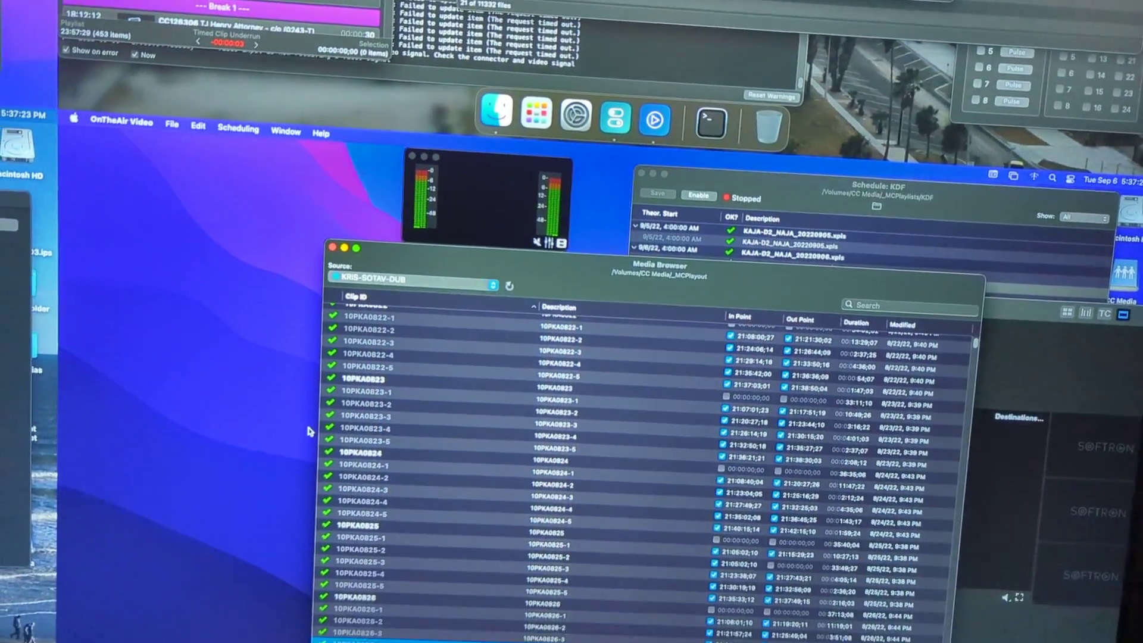
Bring the audio level meters window in front of the Media Browser.
{"action": "left_click", "coordinate": [470, 212]}
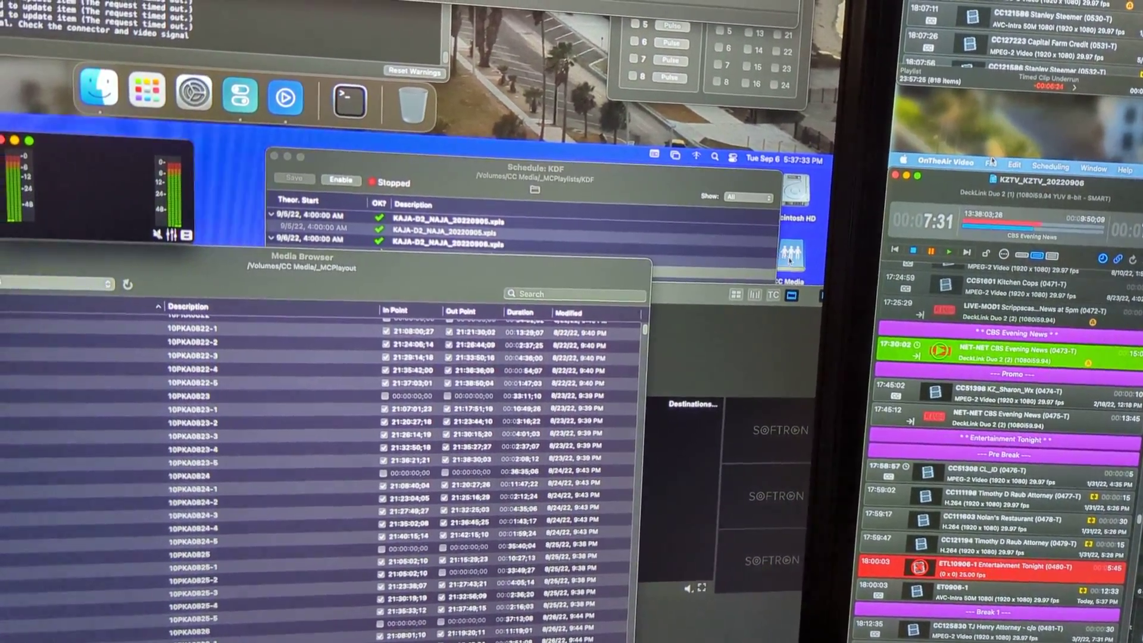
Open CC Media, go up to CCNAS01, then reopen the CC Media share in Finder.
{"action": "double_click", "coordinate": [790, 259]}
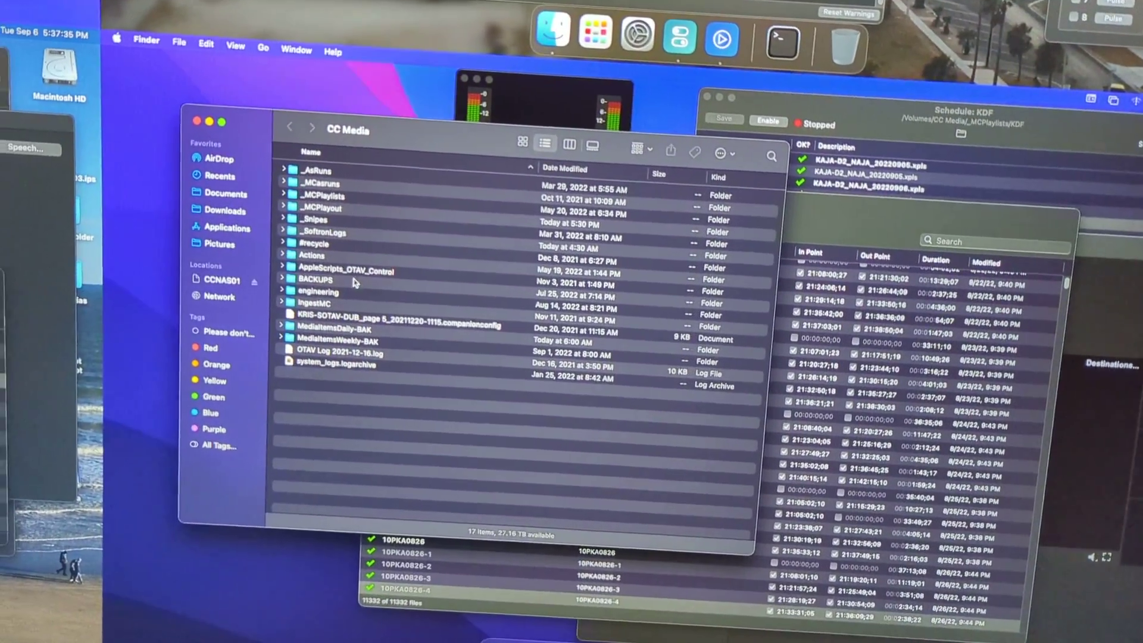
{"action": "key", "text": "super+Up"}
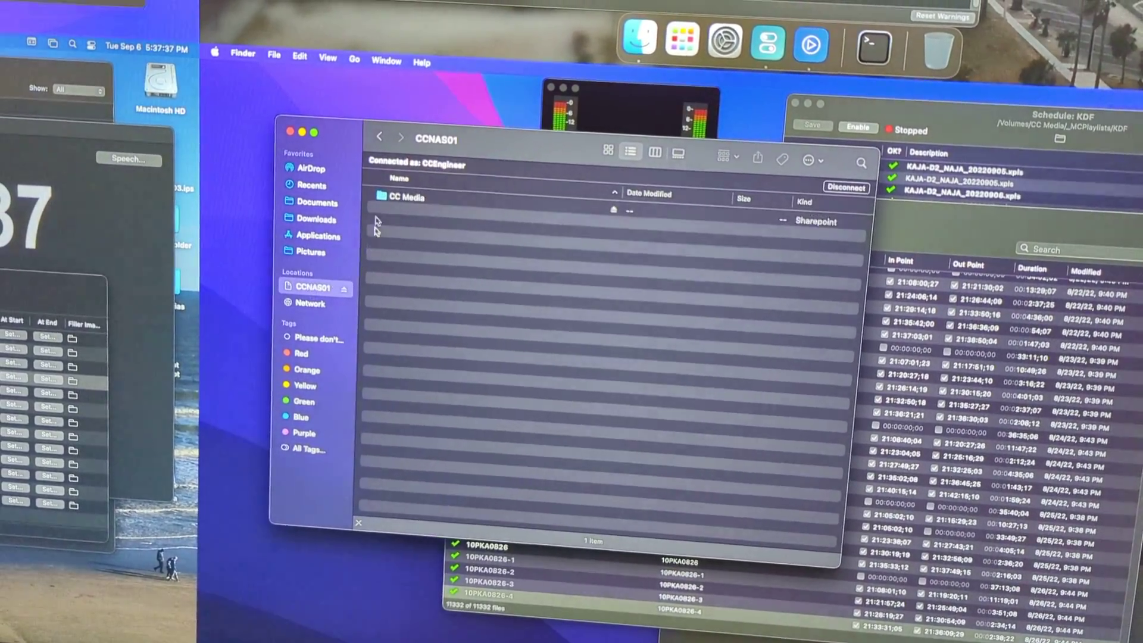
{"action": "double_click", "coordinate": [384, 204]}
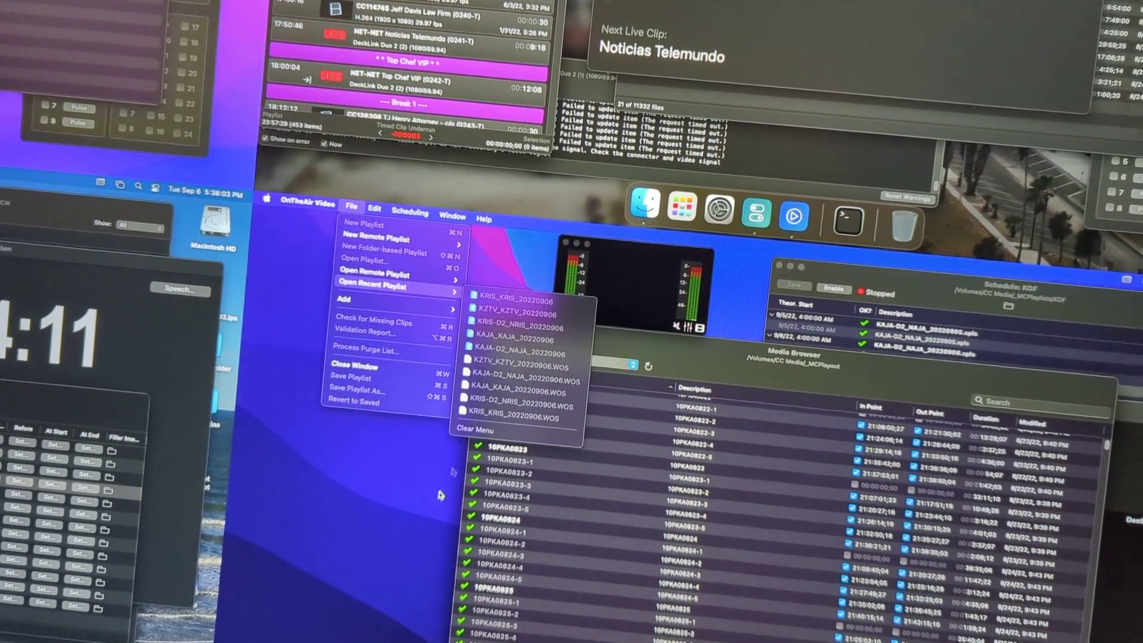
{"action": "left_click", "coordinate": [396, 510]}
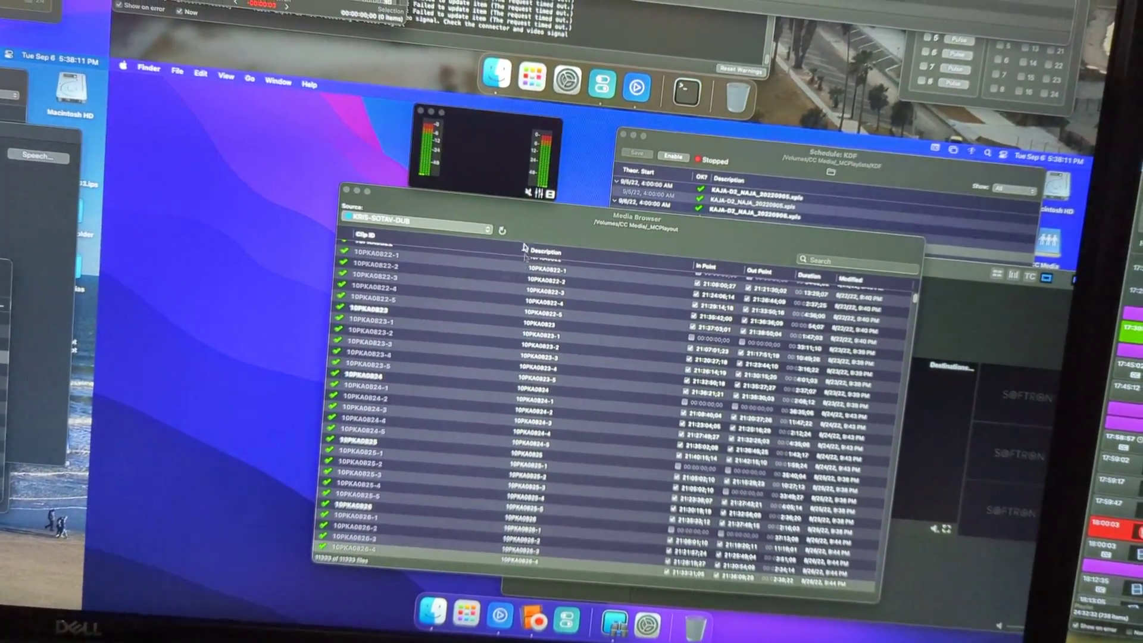
Bring the Media Browser forward and check the OnTheAir Video Dock menu twice.
{"action": "left_click", "coordinate": [471, 214]}
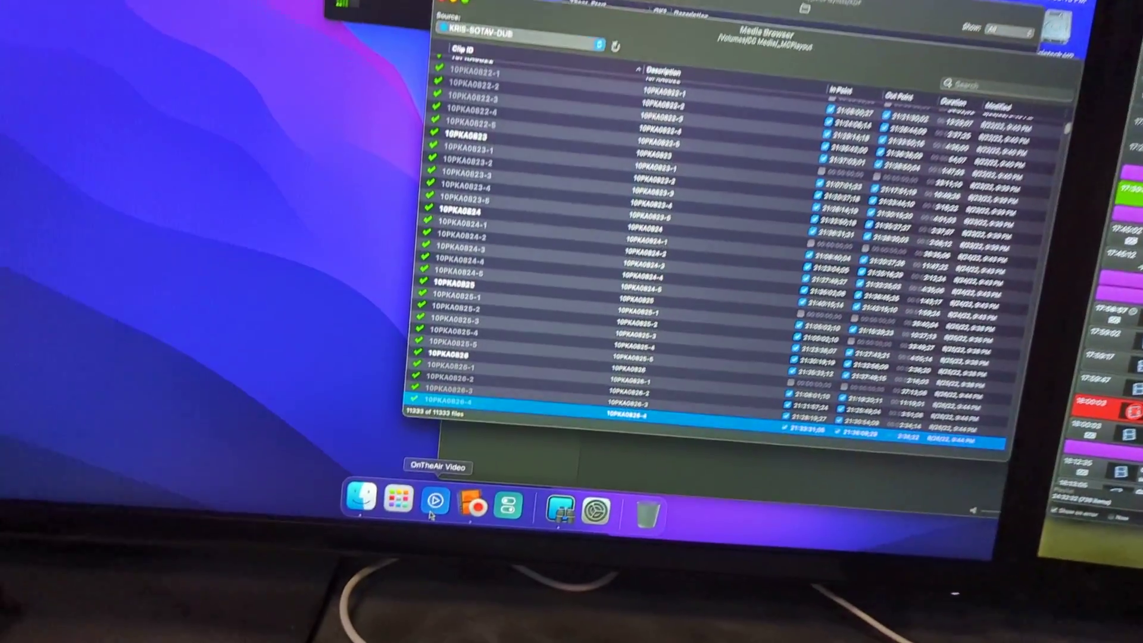
{"action": "right_click", "coordinate": [433, 508]}
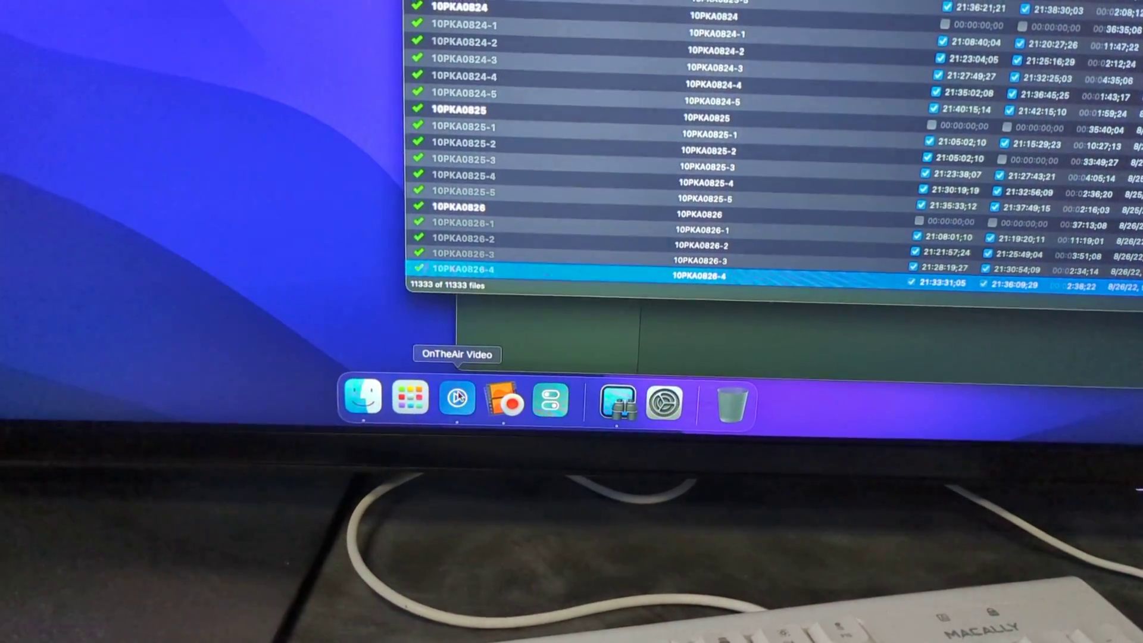
{"action": "right_click", "coordinate": [458, 396]}
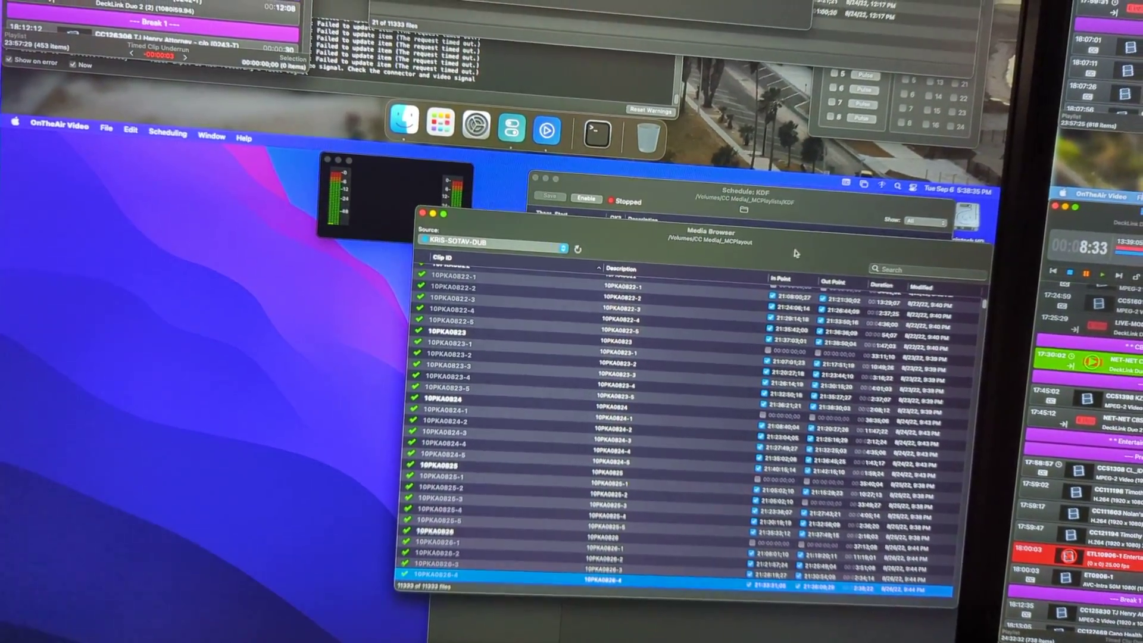
{"action": "left_click_drag", "start_coordinate": [795, 252], "coordinate": [719, 332]}
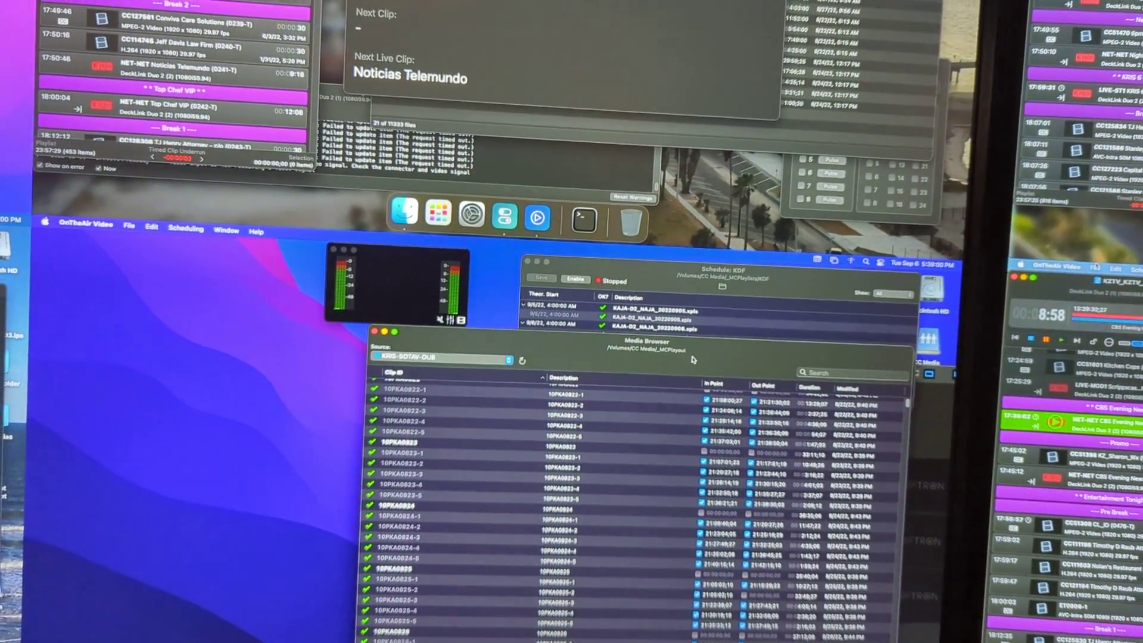
{"action": "left_click_drag", "start_coordinate": [733, 336], "coordinate": [417, 324]}
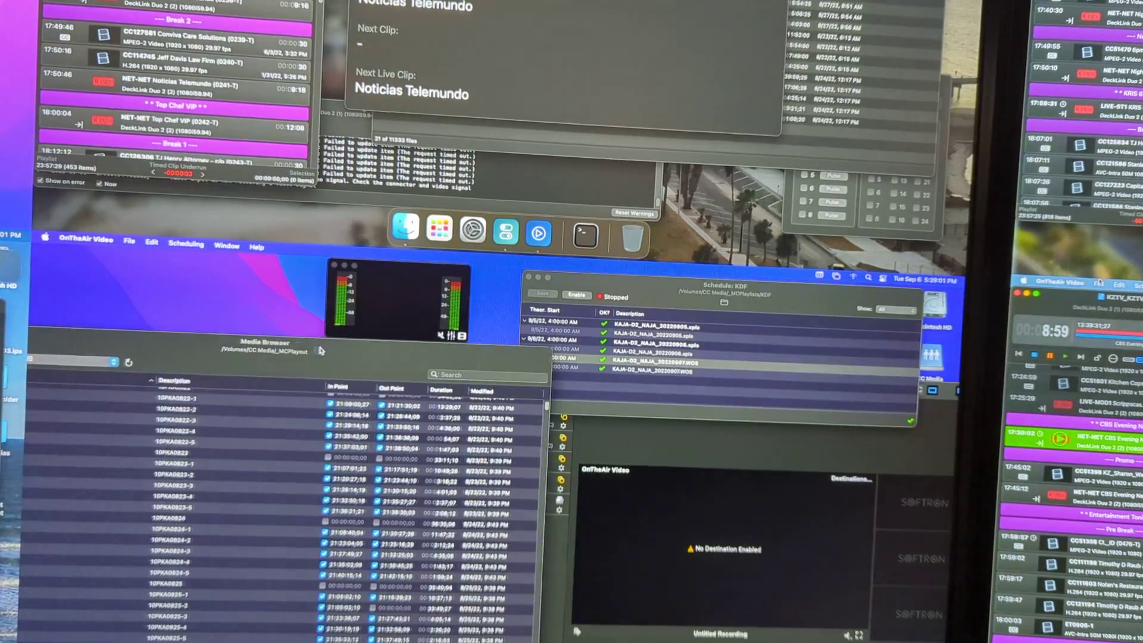
{"action": "left_click_drag", "start_coordinate": [407, 369], "coordinate": [753, 373]}
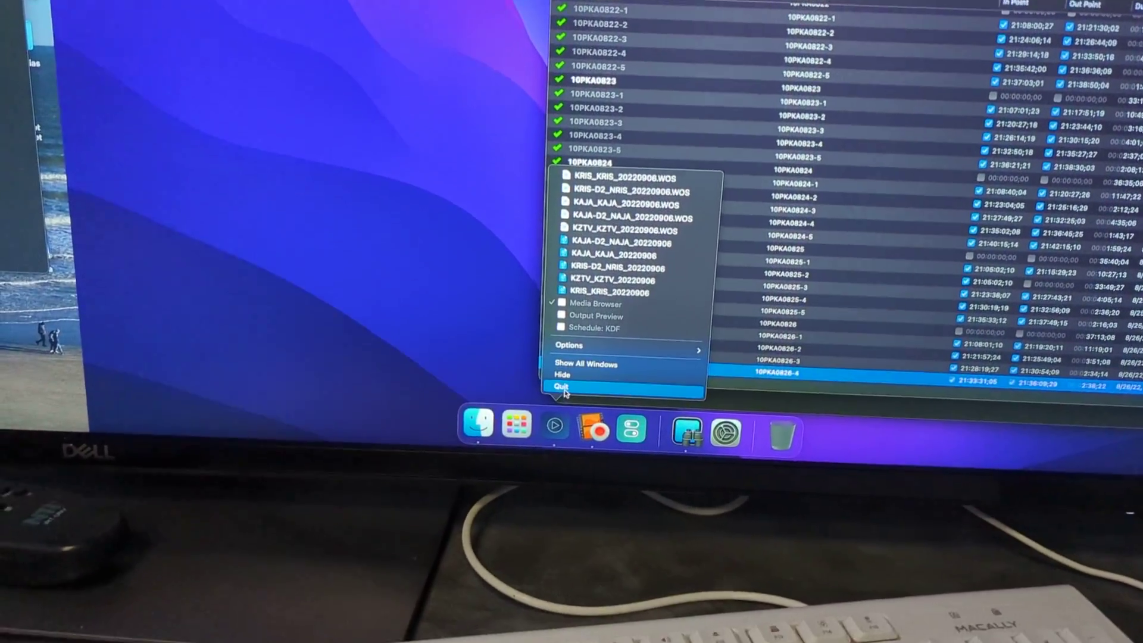
{"action": "left_click", "coordinate": [593, 348]}
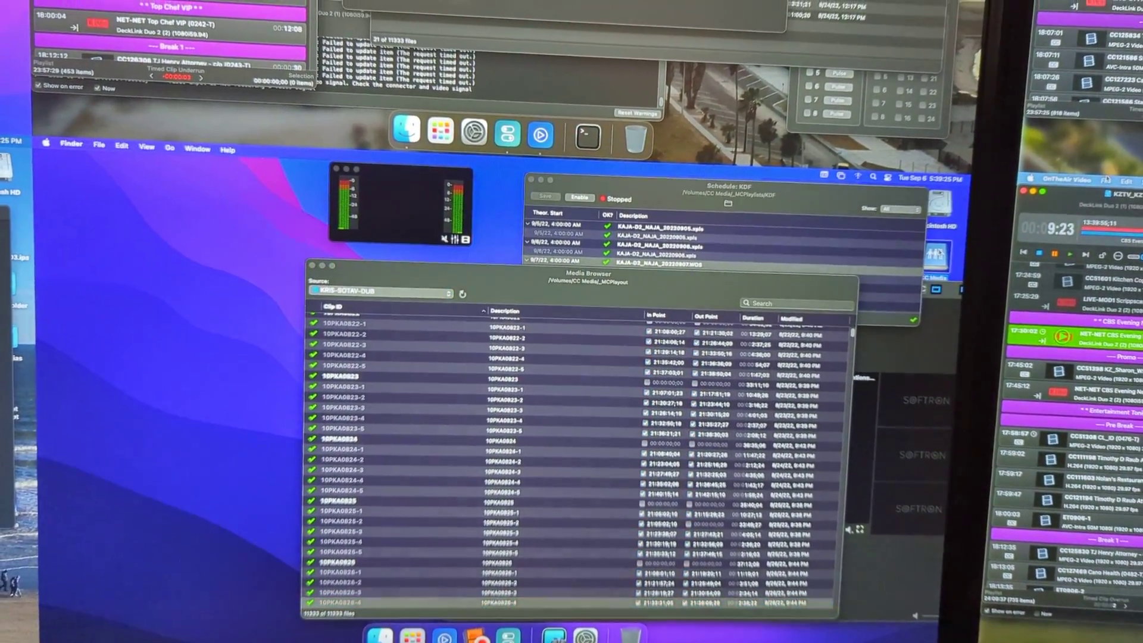
Browse from CCNAS01 into CC Media's _MCPlayout folder, then close the Finder window.
{"action": "left_click", "coordinate": [525, 283]}
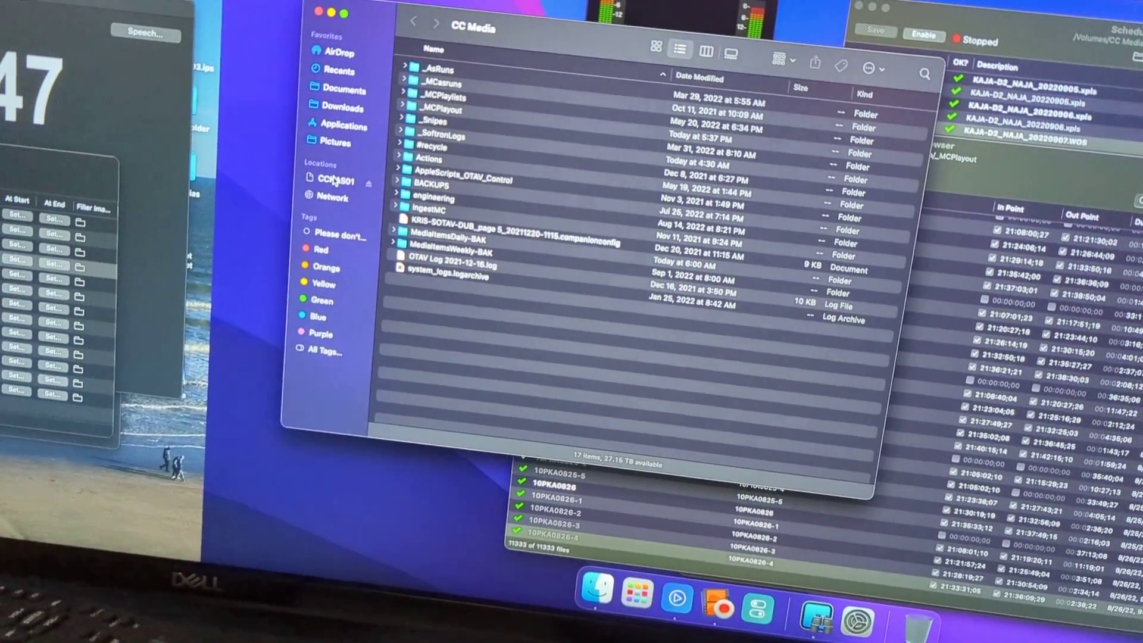
{"action": "left_click", "coordinate": [201, 325]}
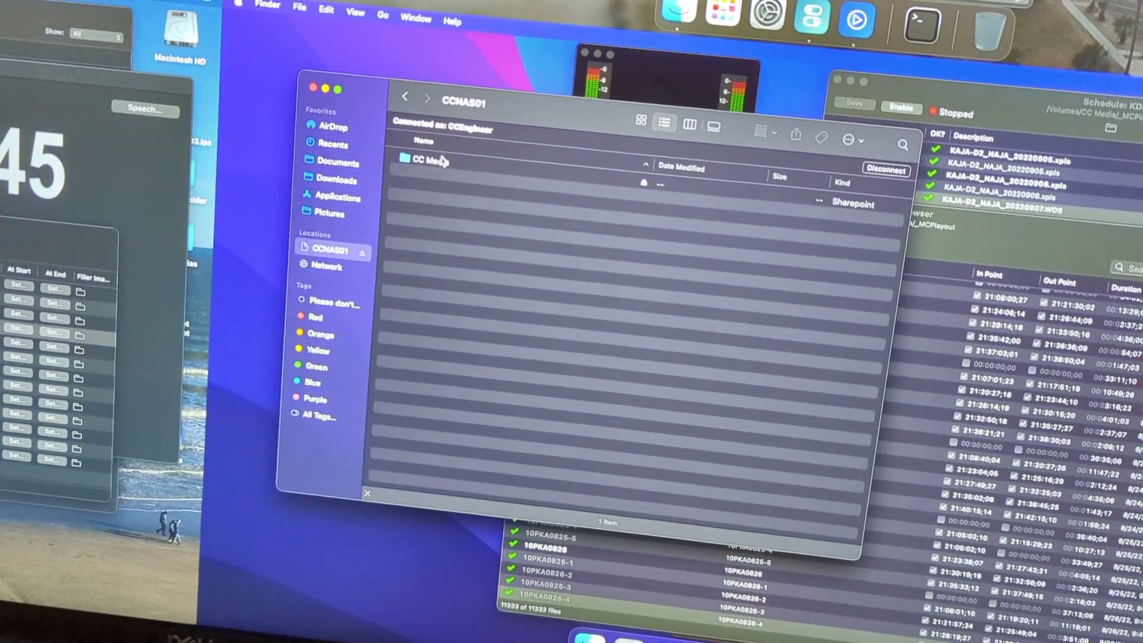
{"action": "double_click", "coordinate": [437, 166]}
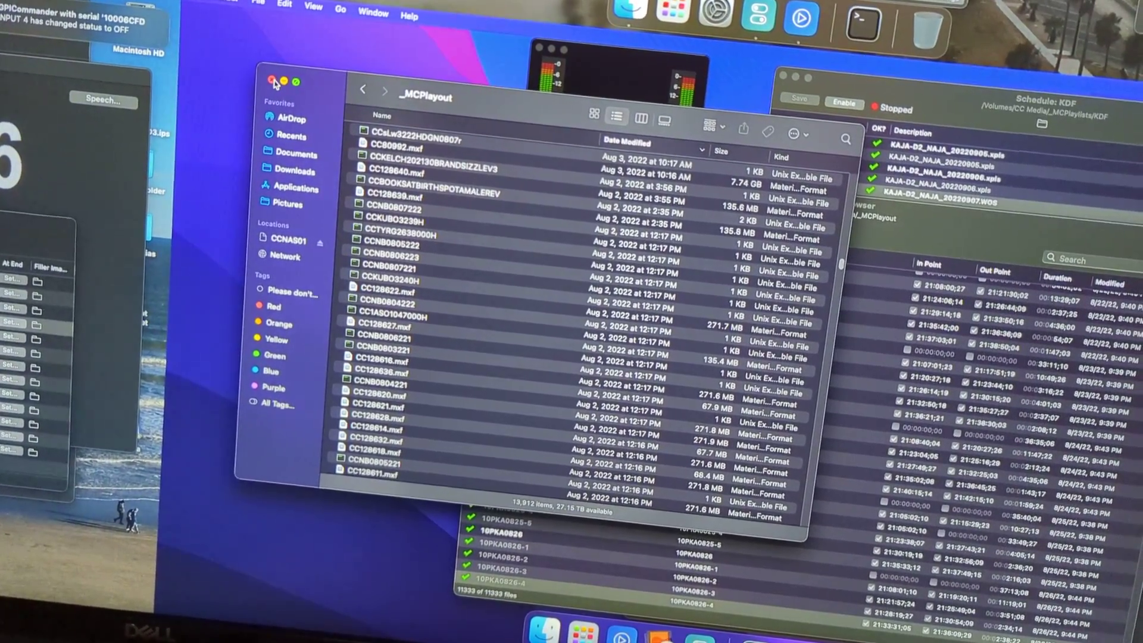
{"action": "left_click", "coordinate": [269, 87]}
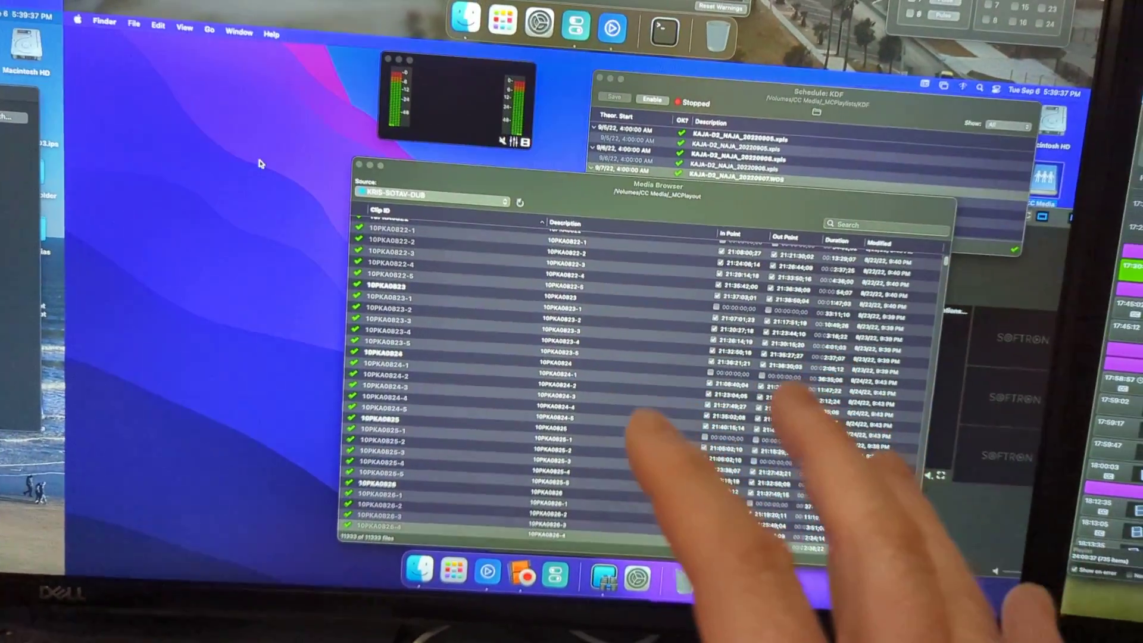